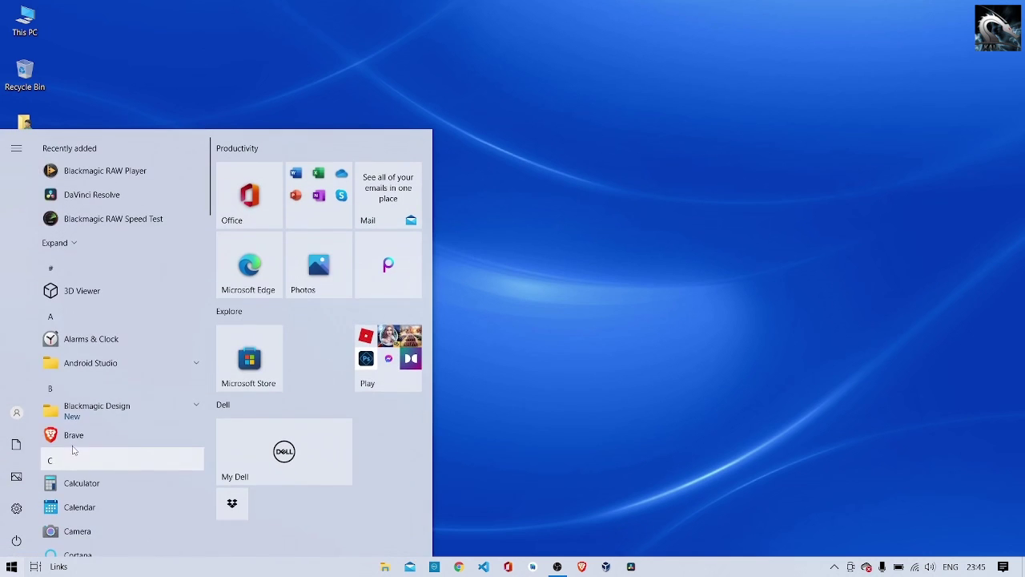
- Open the Privacy category in Windows Settings
mouse_move(12, 516)
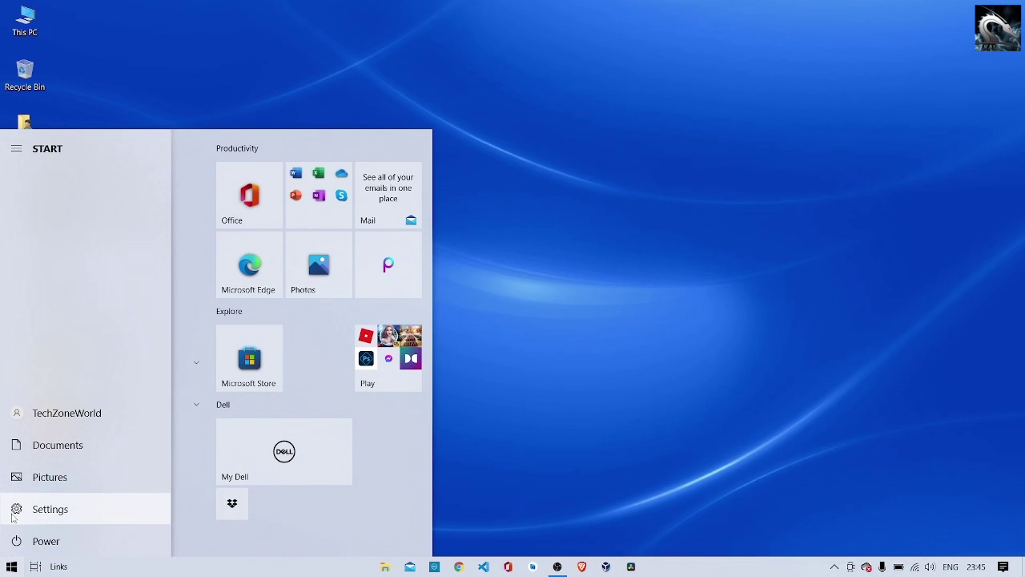
click(46, 513)
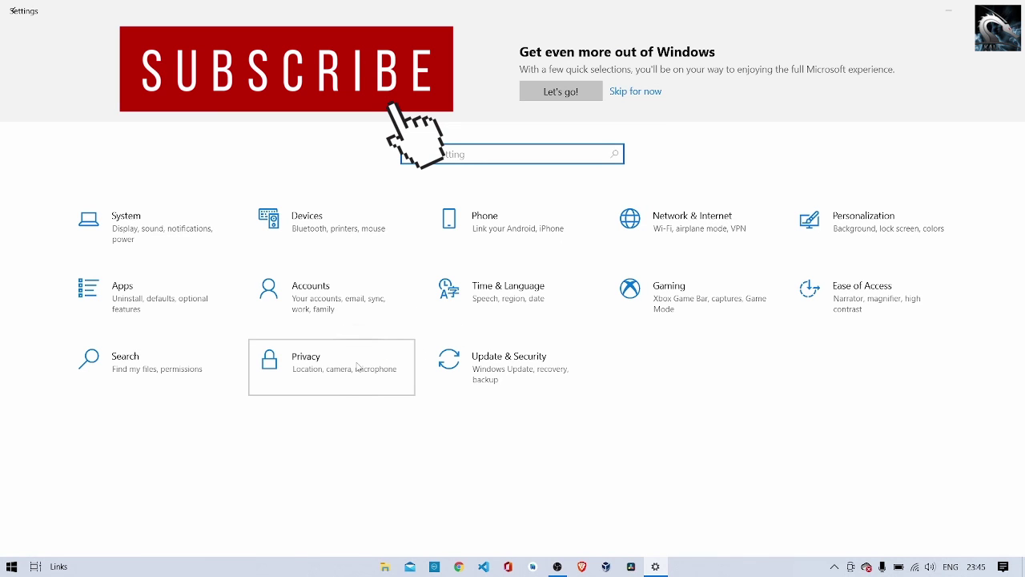
click(359, 367)
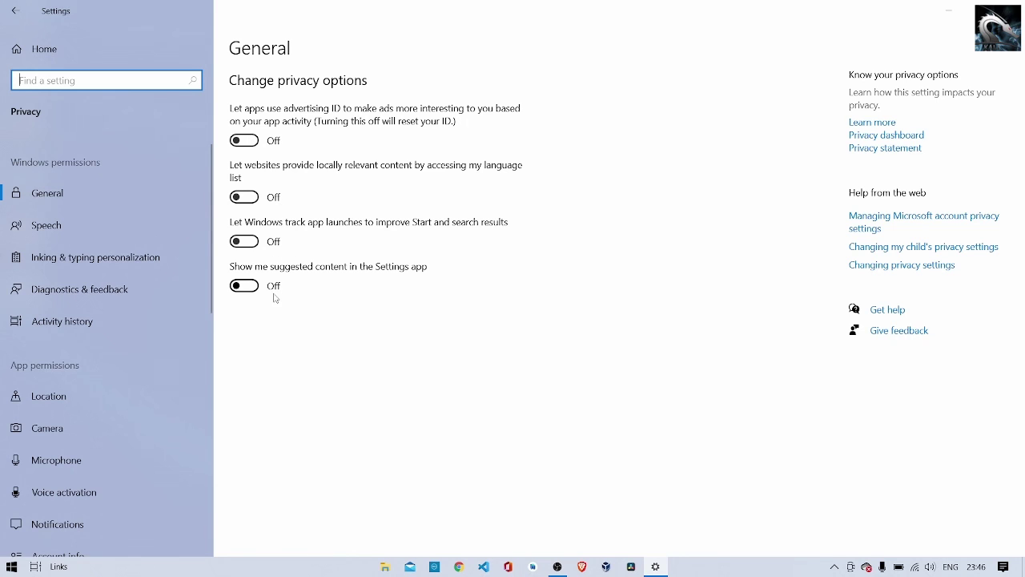
- Review the Windows permissions for Speech, Inking & typing personalization, Diagnostics & feedback, and Activity history
click(78, 225)
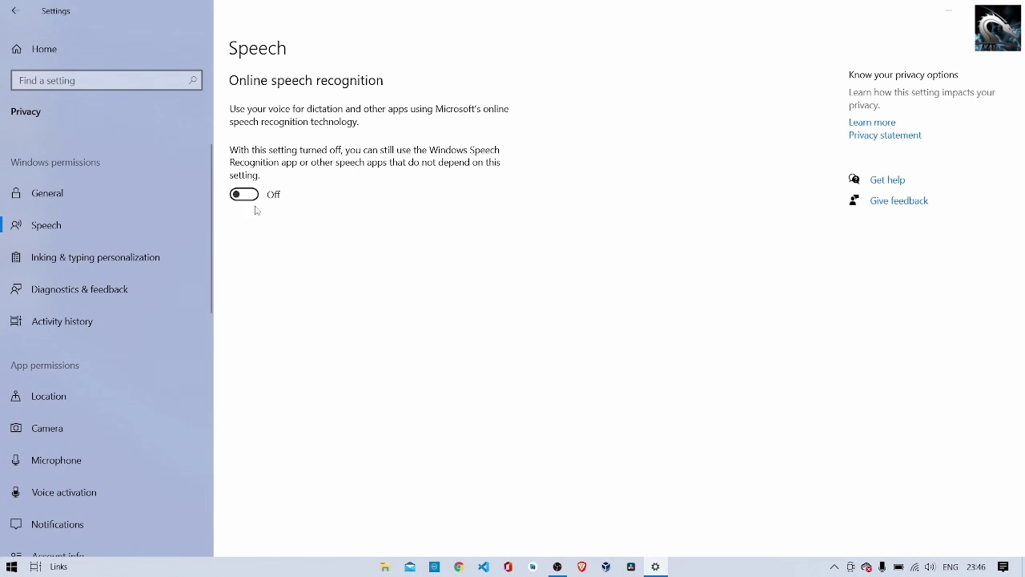
click(107, 259)
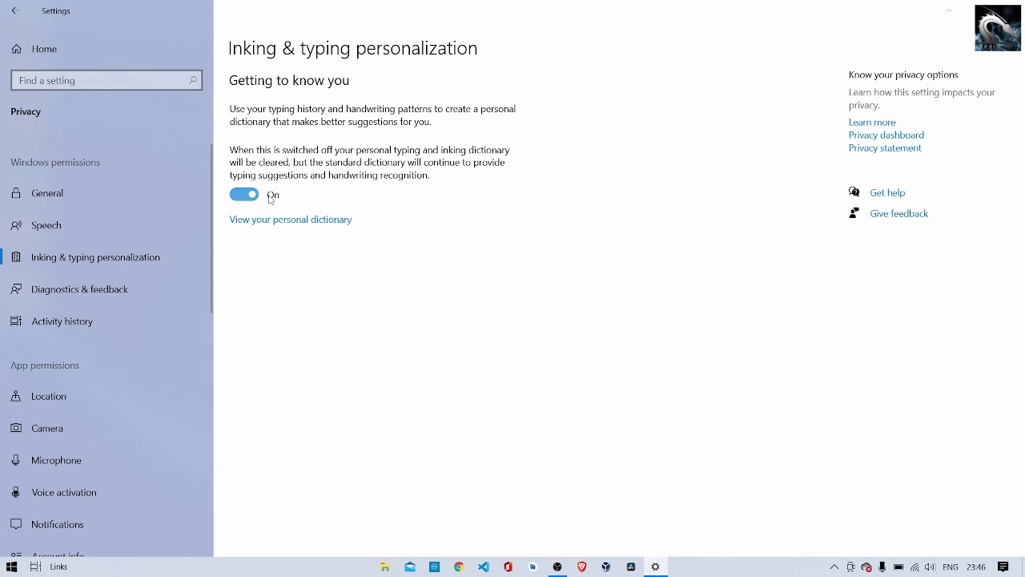
click(160, 285)
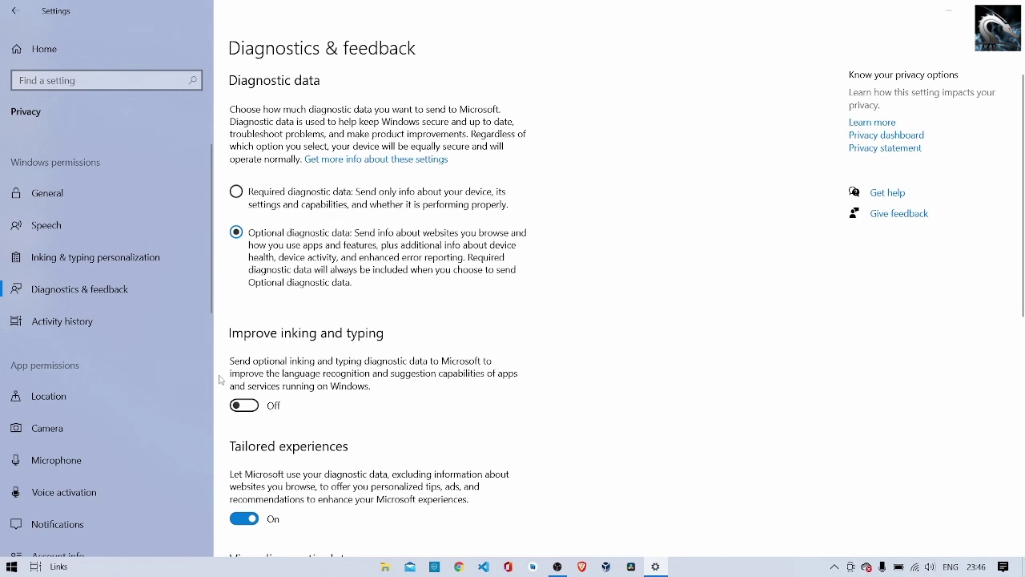
scroll(224, 378, down, 1)
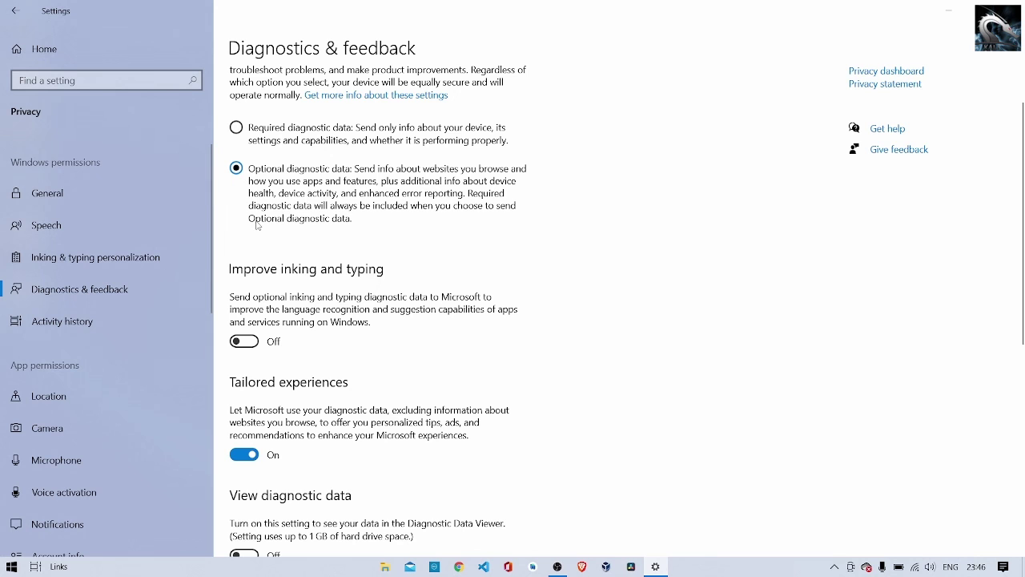
scroll(257, 409, down, 2)
scroll(257, 411, down, 2)
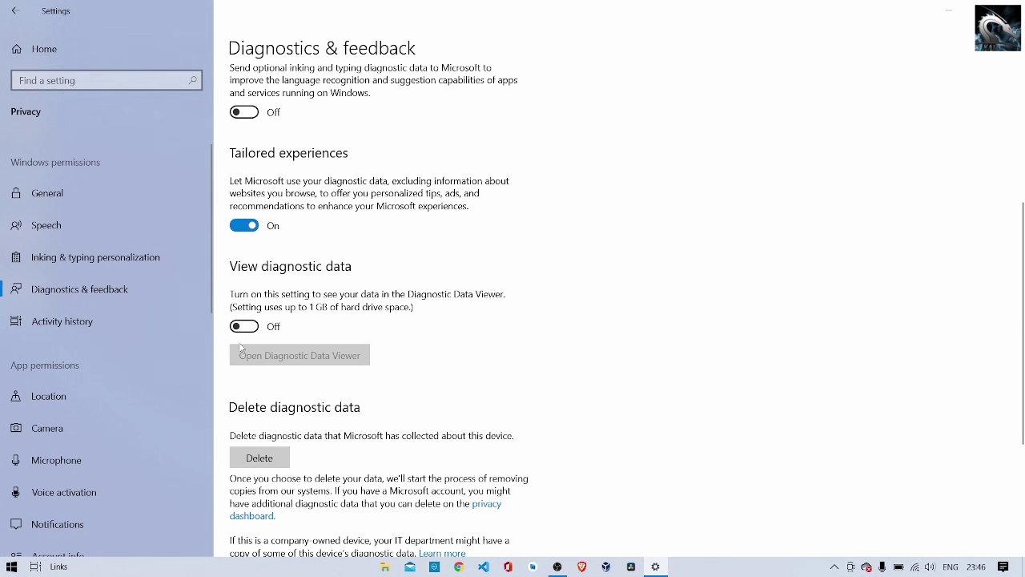
click(94, 318)
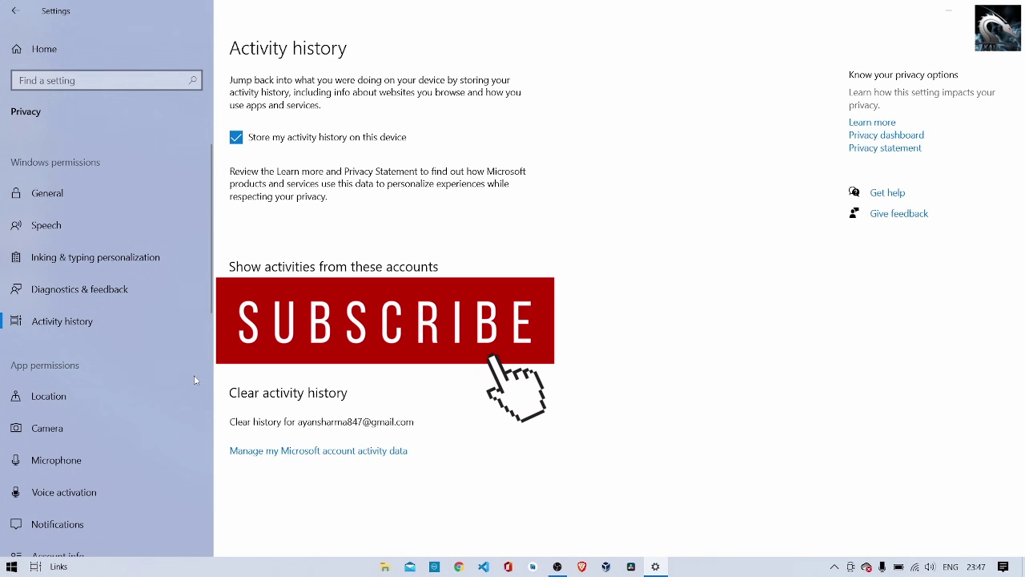
- Review the Location and Camera permissions, including whether apps are allowed access to each
click(96, 393)
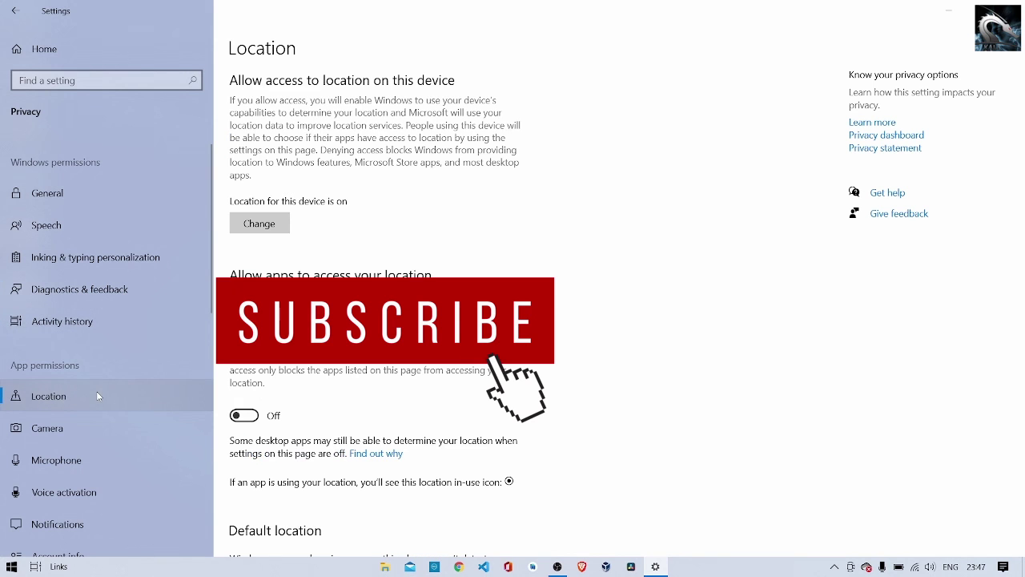
scroll(98, 396, down, 2)
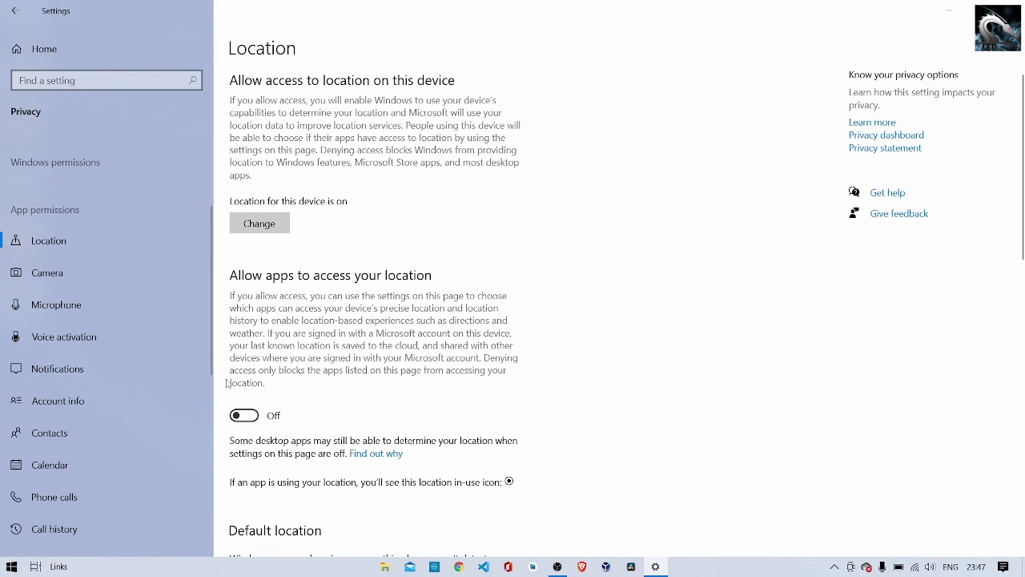
scroll(270, 417, down, 4)
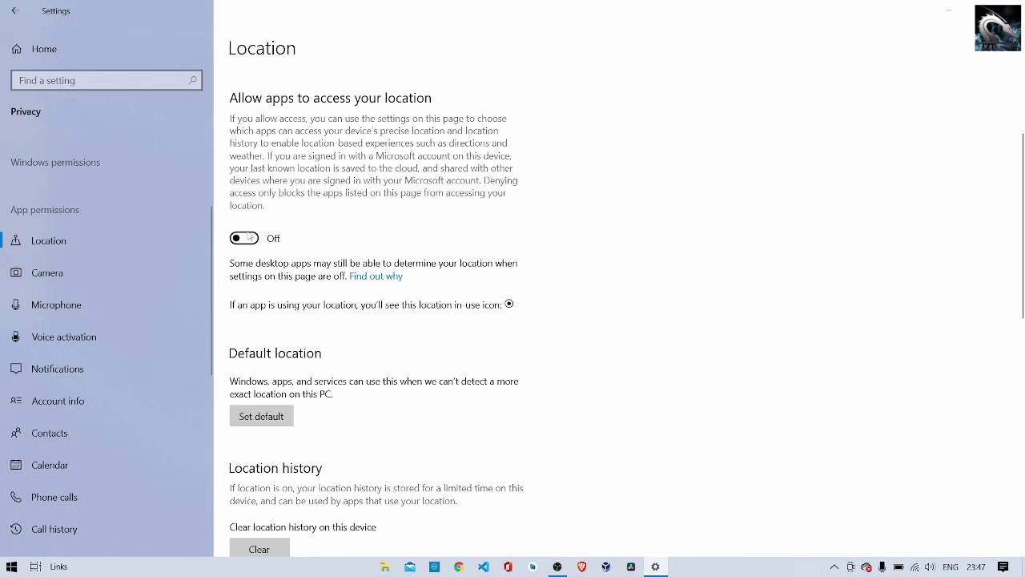
click(129, 266)
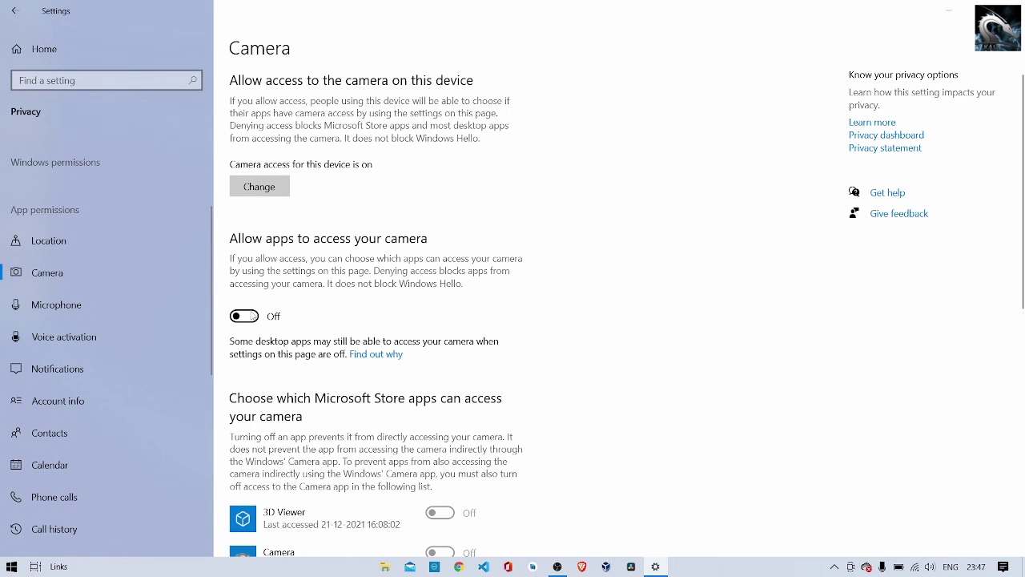
scroll(281, 327, down, 3)
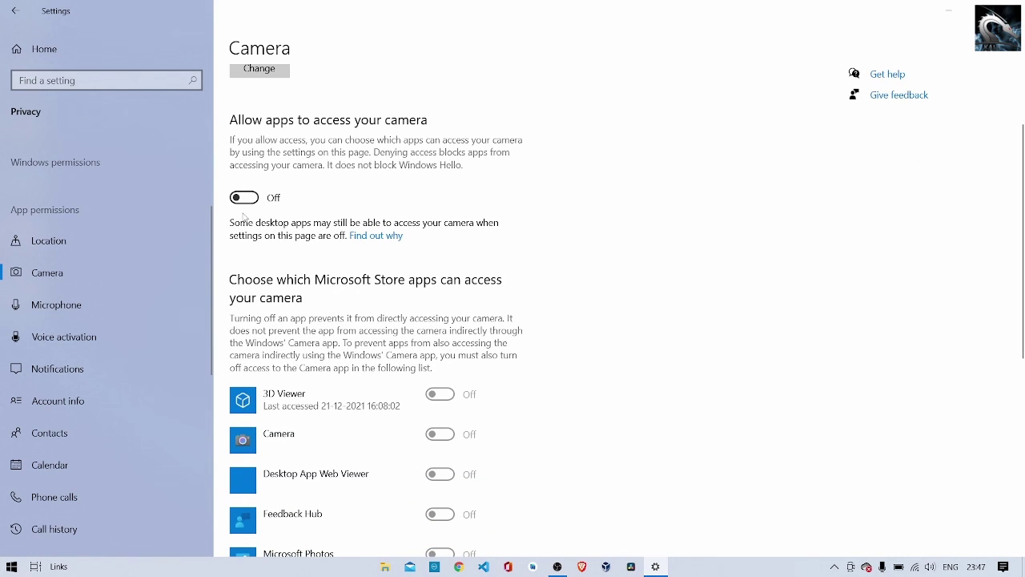
- Check the app access settings for Microphone, Notifications, and Account info
click(100, 321)
click(145, 303)
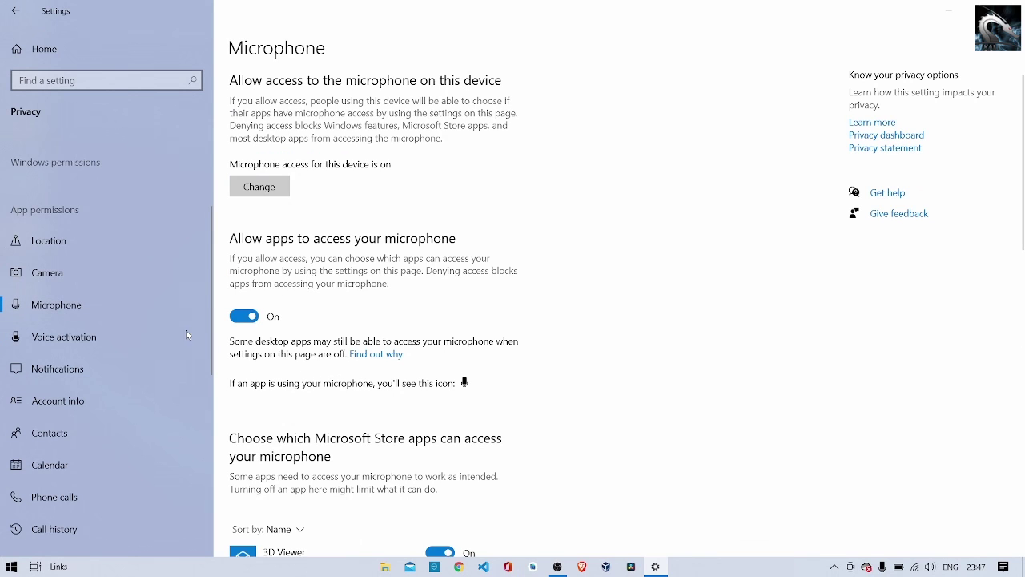
click(79, 365)
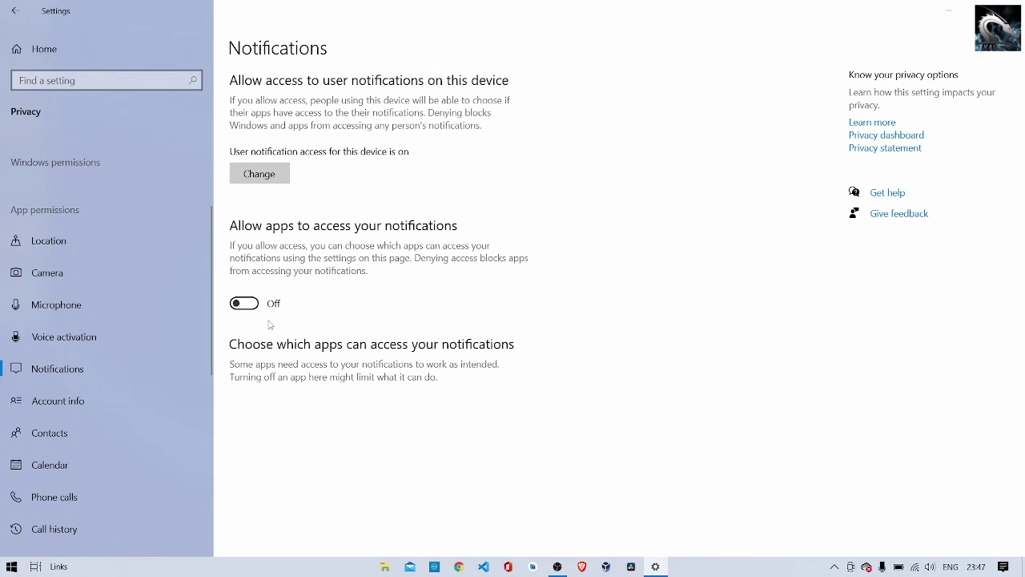
click(87, 402)
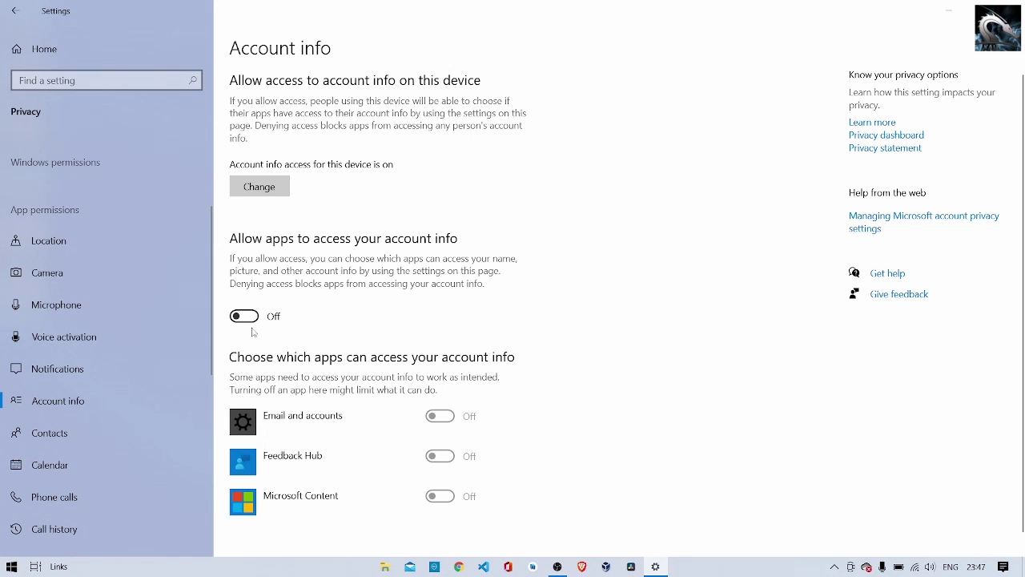
- Check the app access settings for Contacts, Calendar, and Phone calls
scroll(121, 402, down, 3)
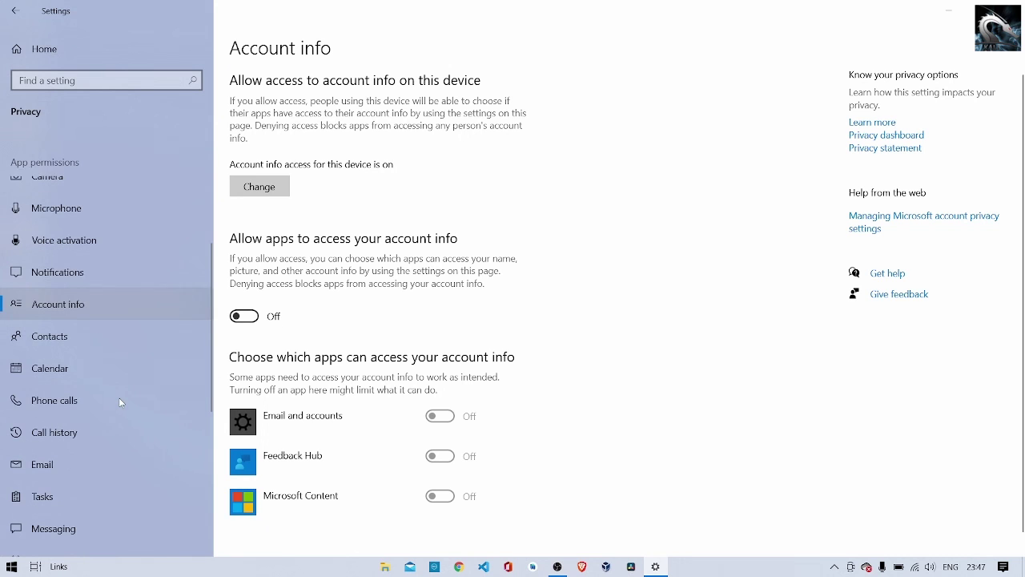
click(105, 325)
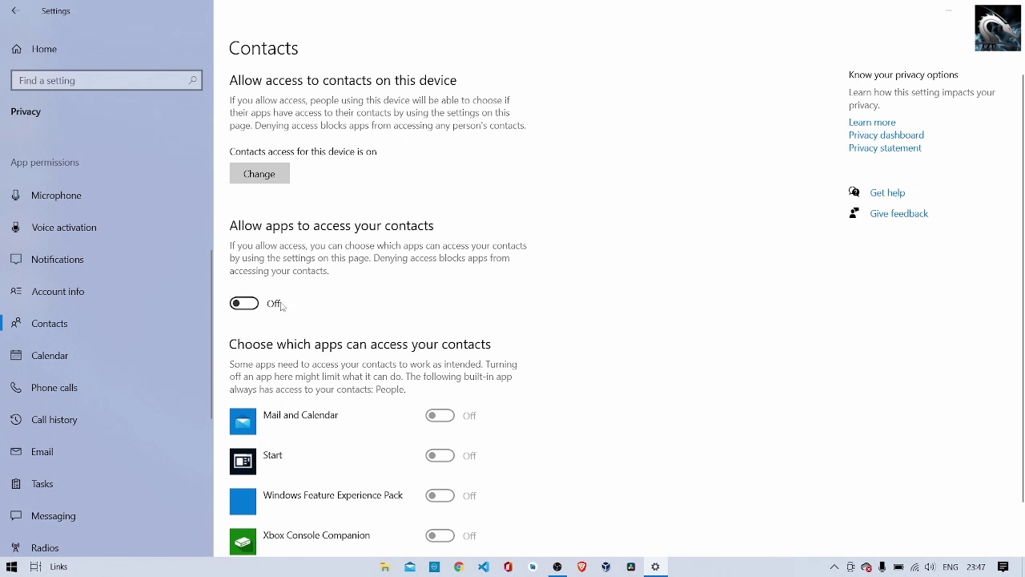
click(124, 372)
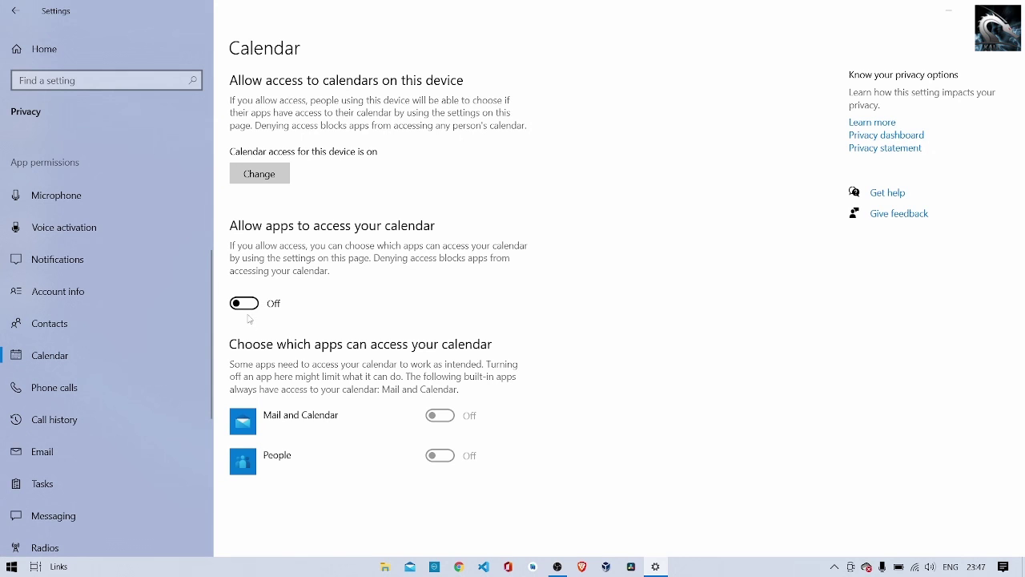
click(132, 385)
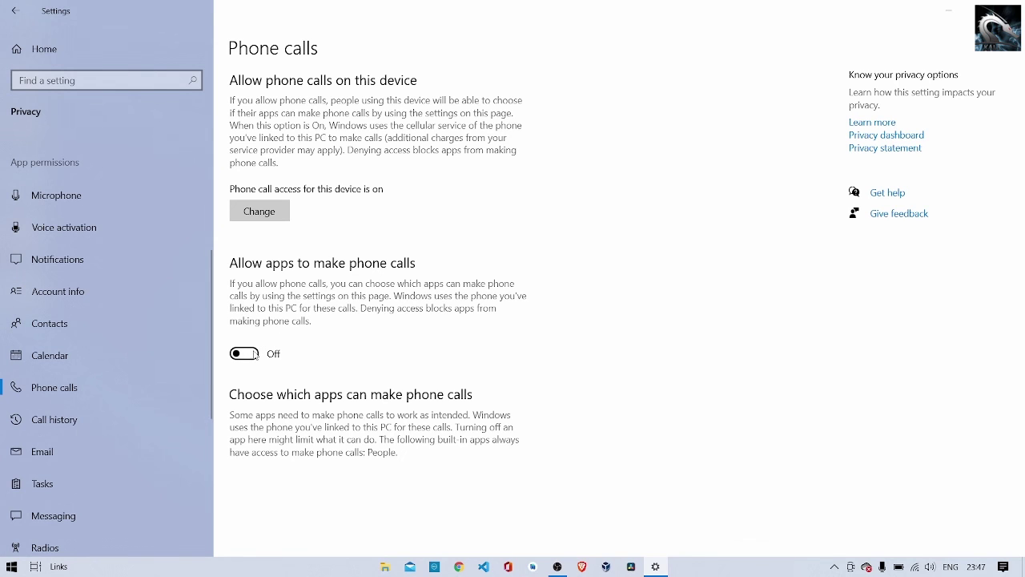
- Check the app access settings for Call history, Email, and Tasks
scroll(102, 394, down, 5)
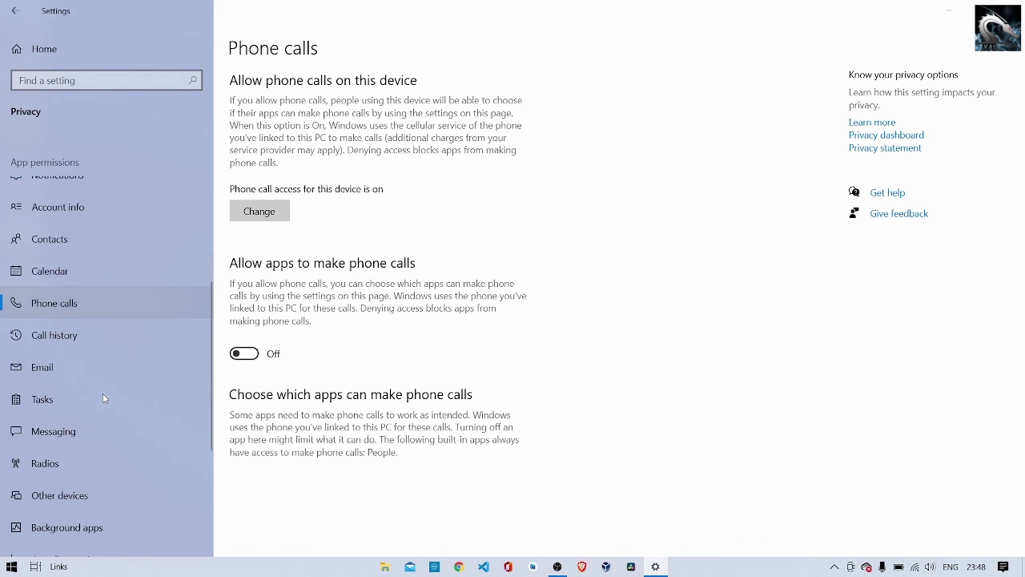
click(78, 247)
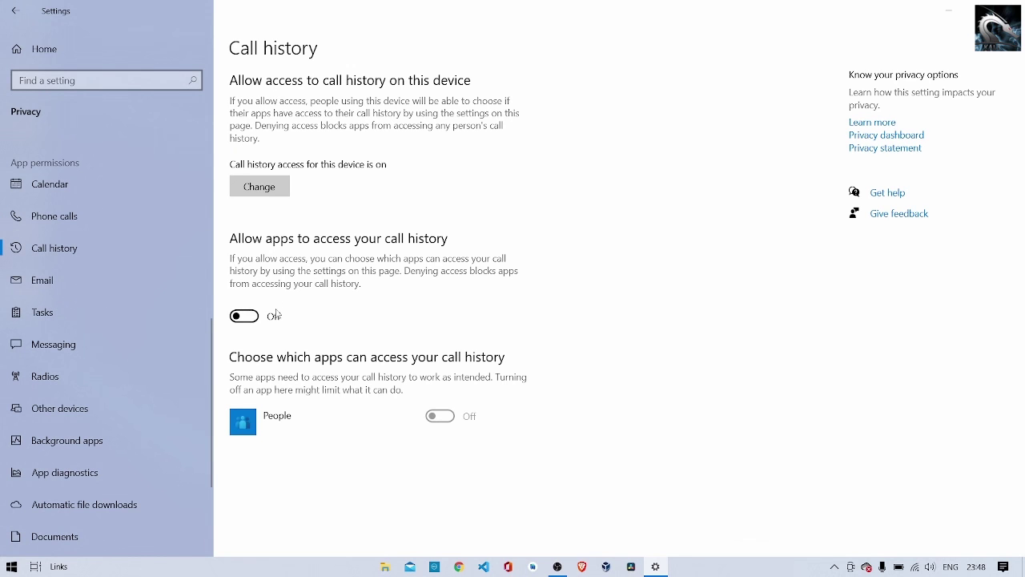
click(57, 282)
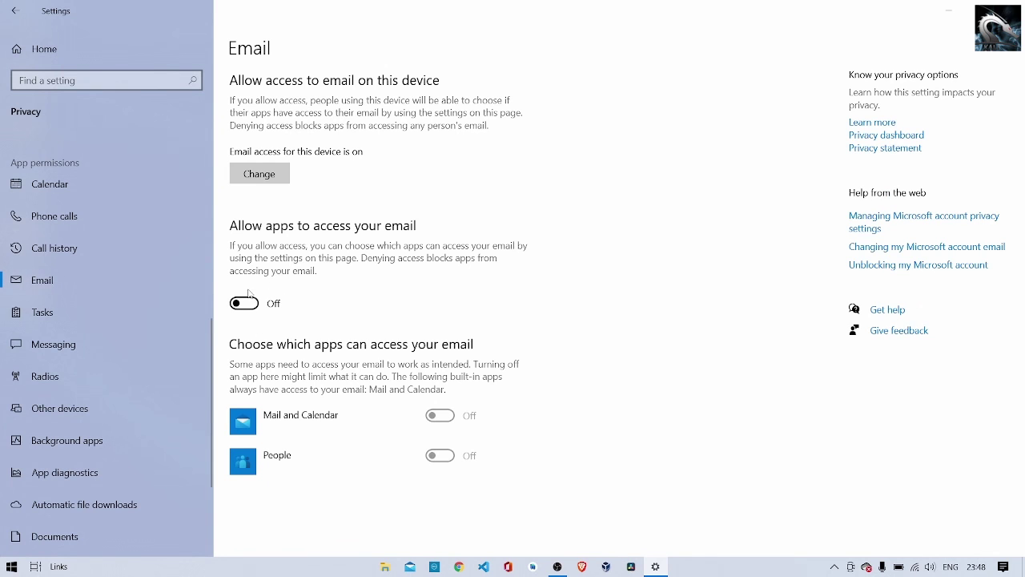
click(102, 310)
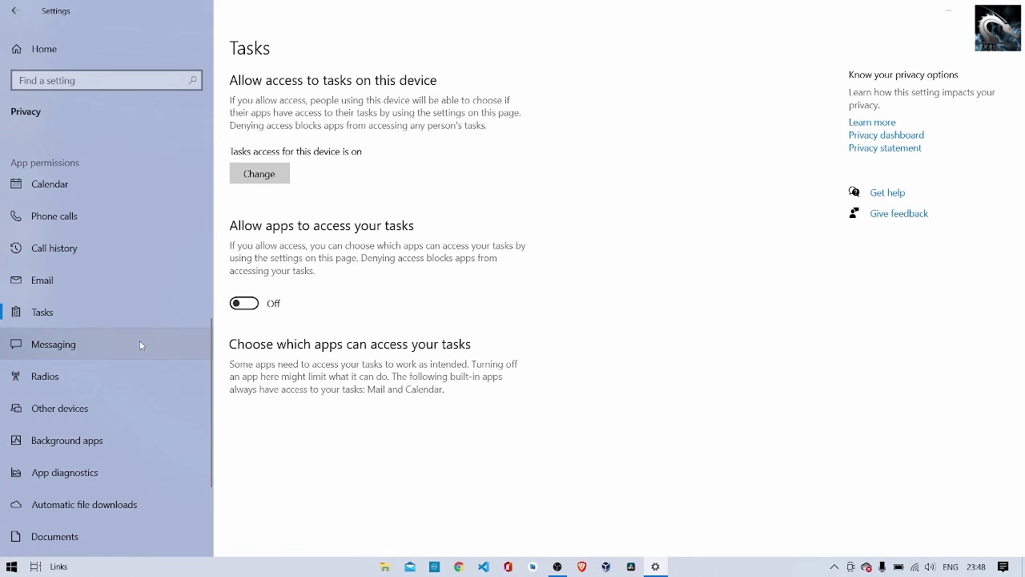
- Check the app permissions for Messaging, Radios, and Other devices
click(117, 343)
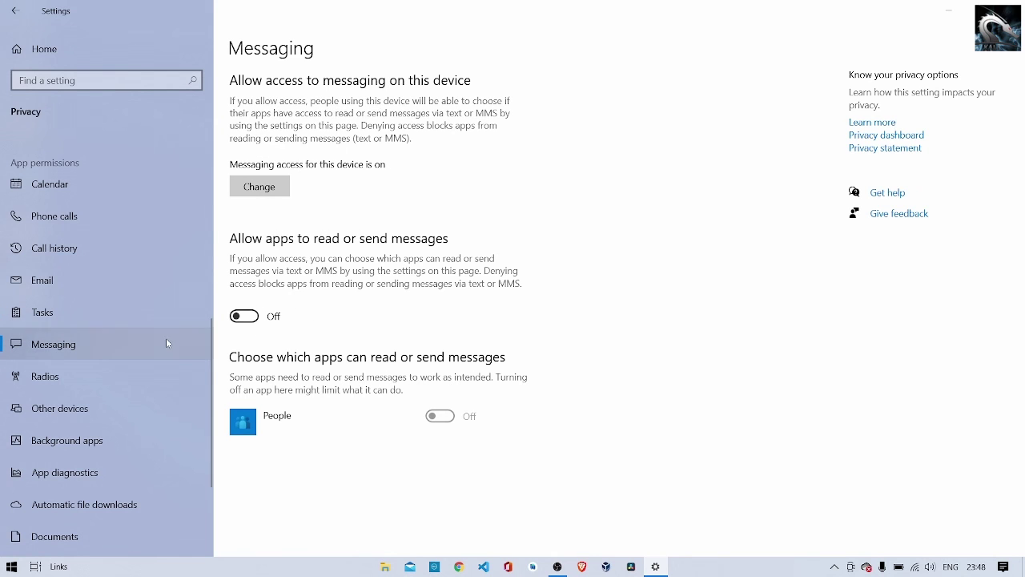
click(111, 379)
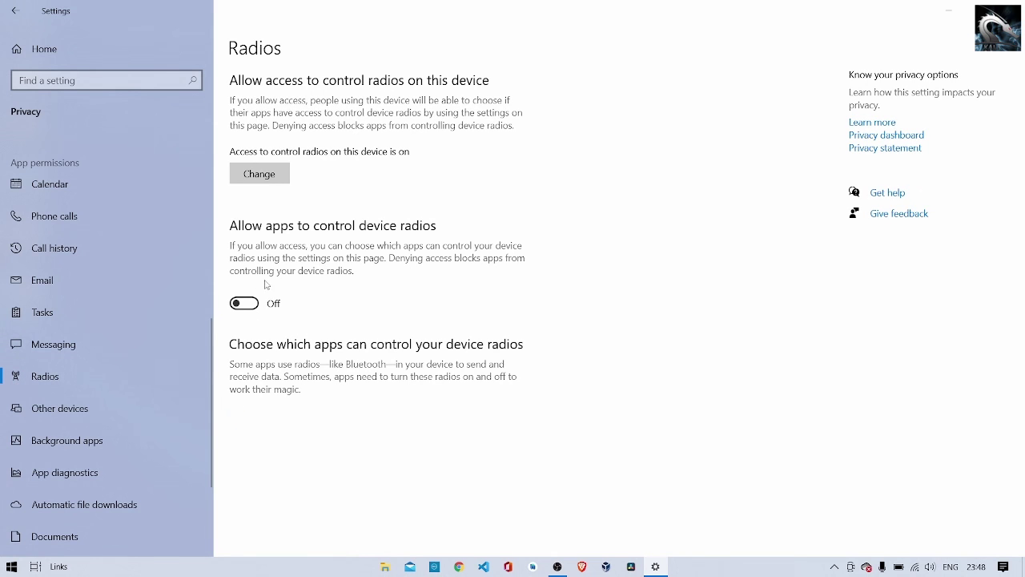
scroll(112, 395, down, 3)
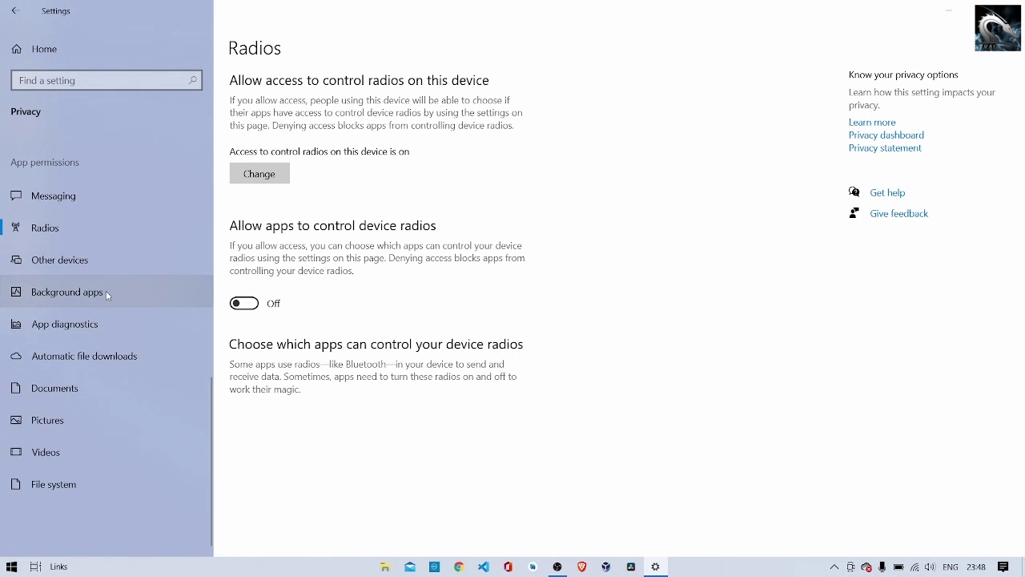
click(108, 262)
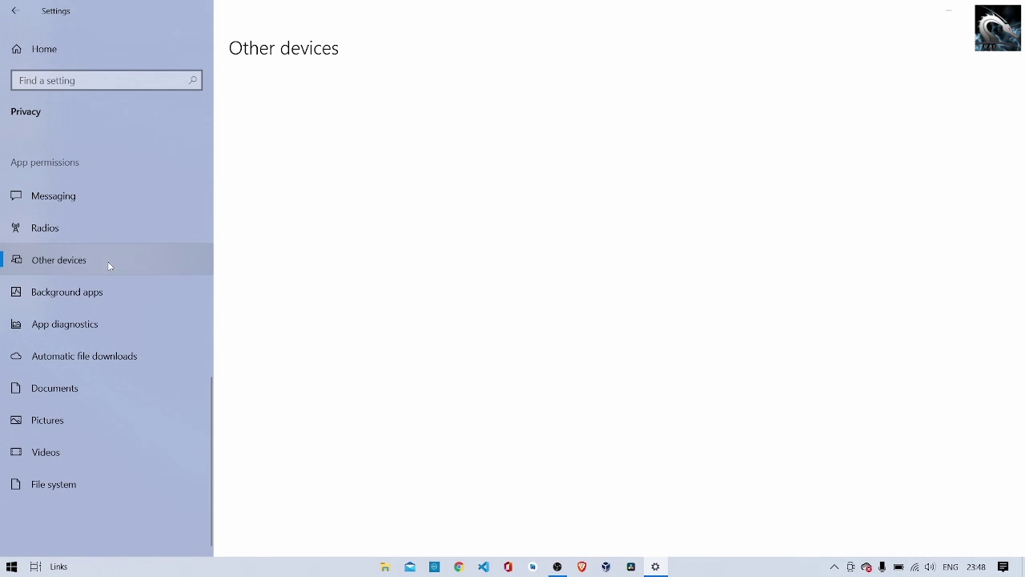
- Examine the Background apps permission and the full list of apps that can run in the background
click(117, 309)
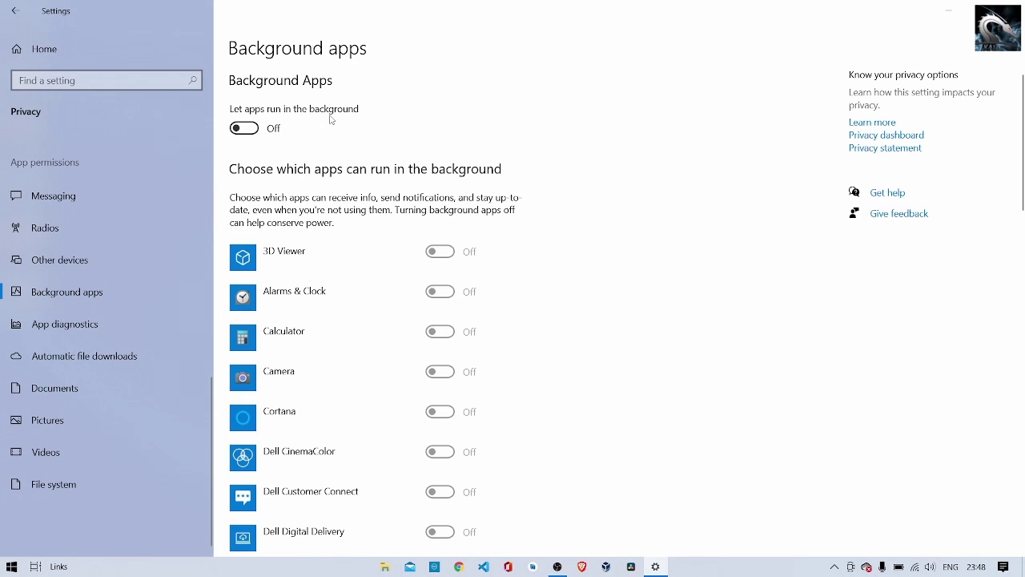
scroll(343, 230, down, 12)
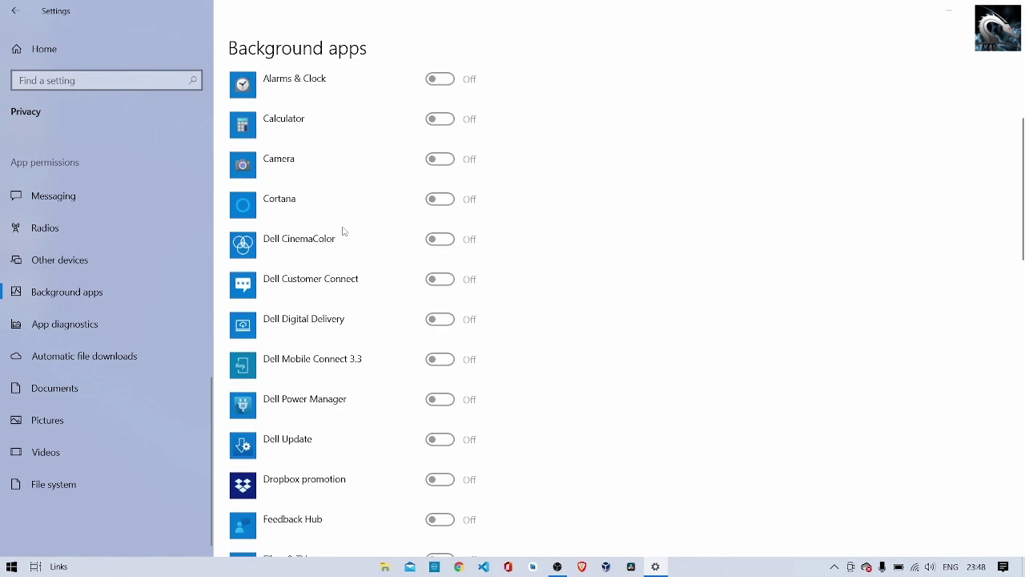
scroll(343, 230, down, 5)
scroll(343, 230, up, 15)
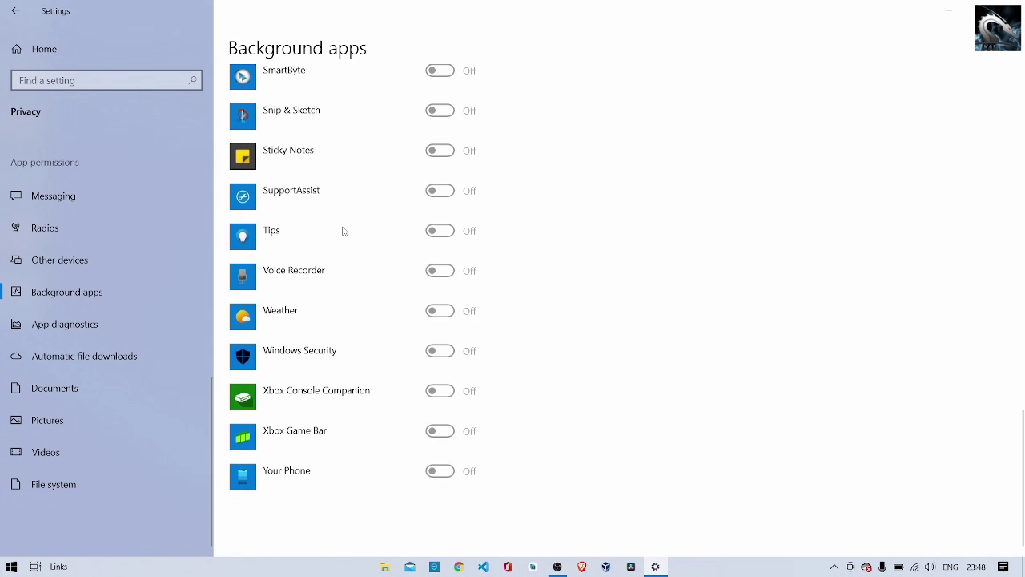
scroll(343, 230, down, 1)
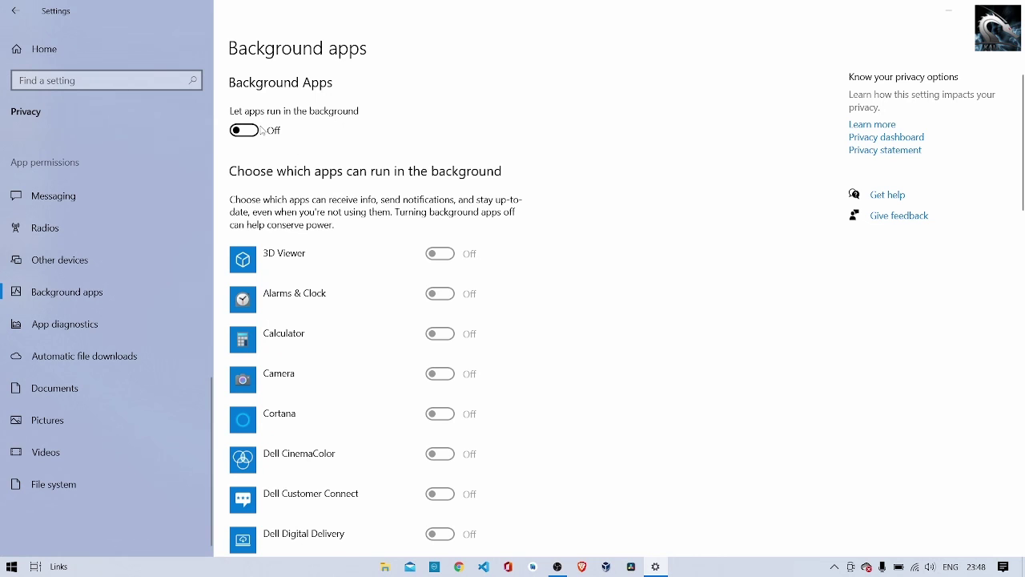
- Check the app permissions for App diagnostics, Automatic file downloads, and Documents
click(134, 322)
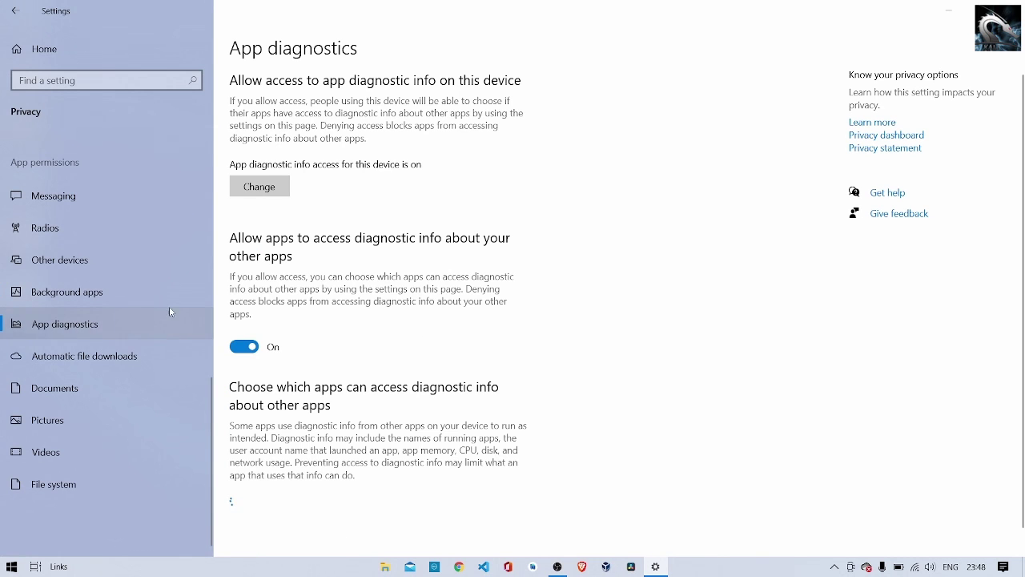
click(111, 364)
click(94, 386)
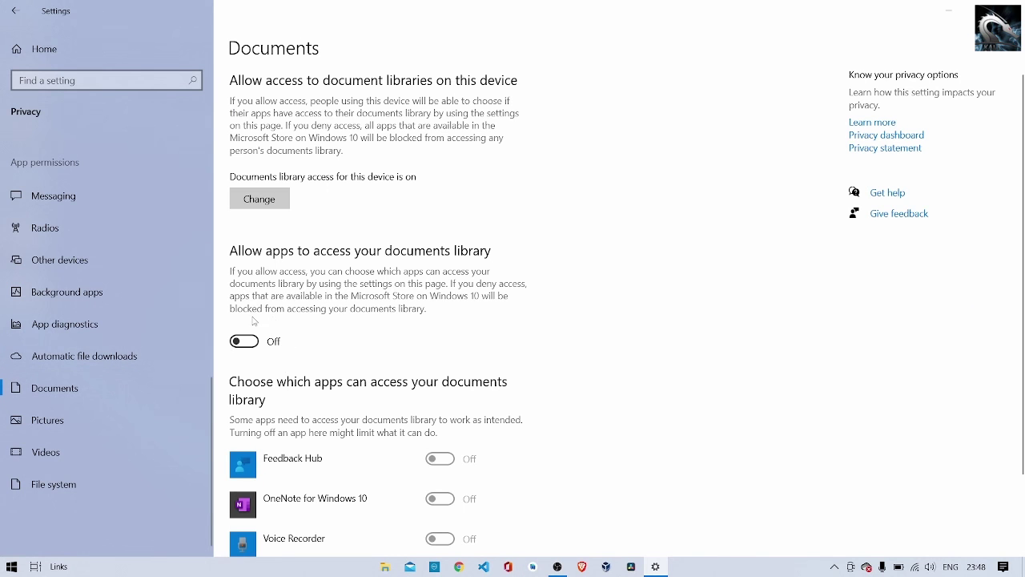
- Check the app permissions for Pictures, Videos, and File system, and leave the privacy settings
click(78, 424)
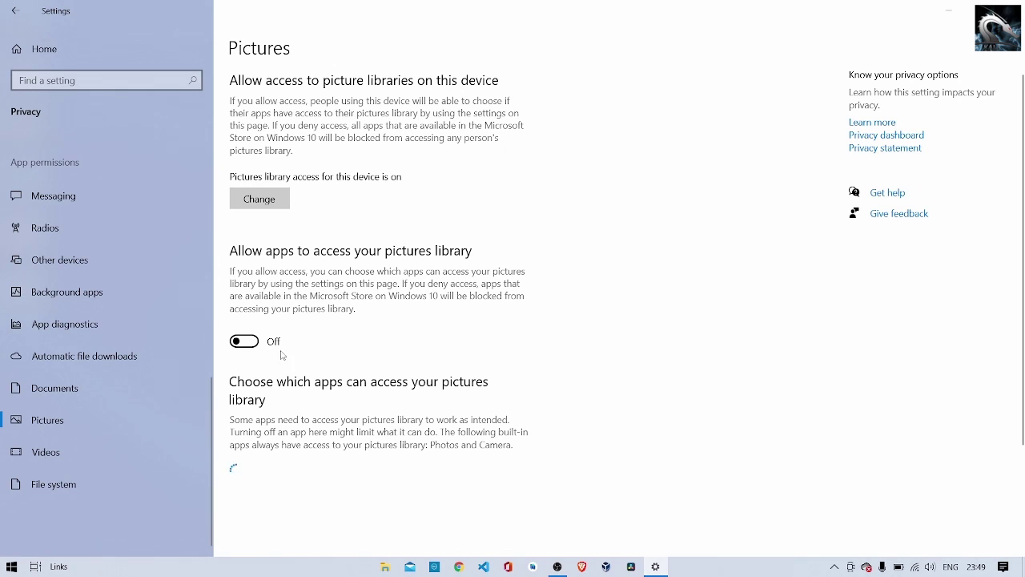
click(86, 455)
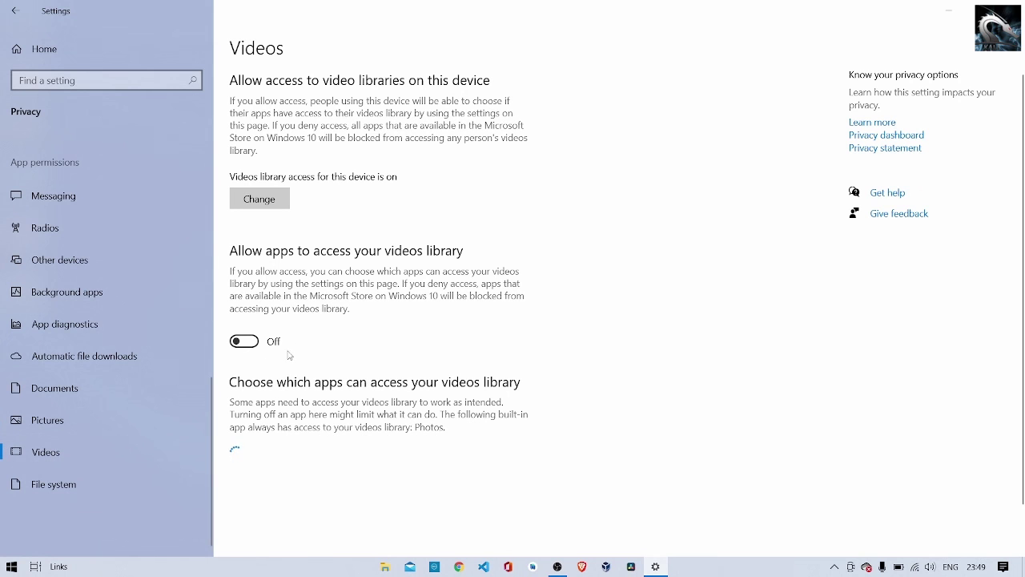
click(136, 482)
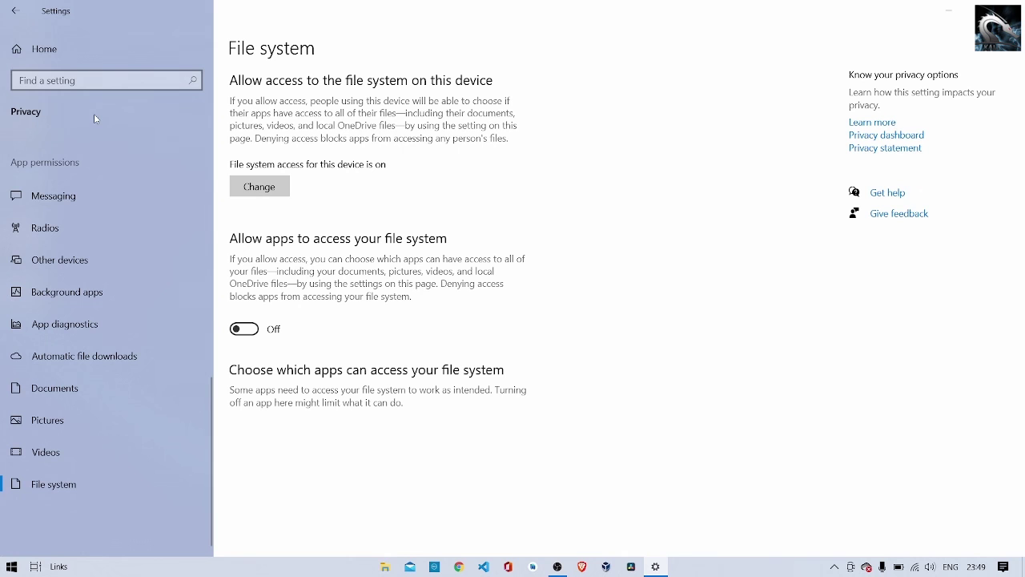
click(110, 54)
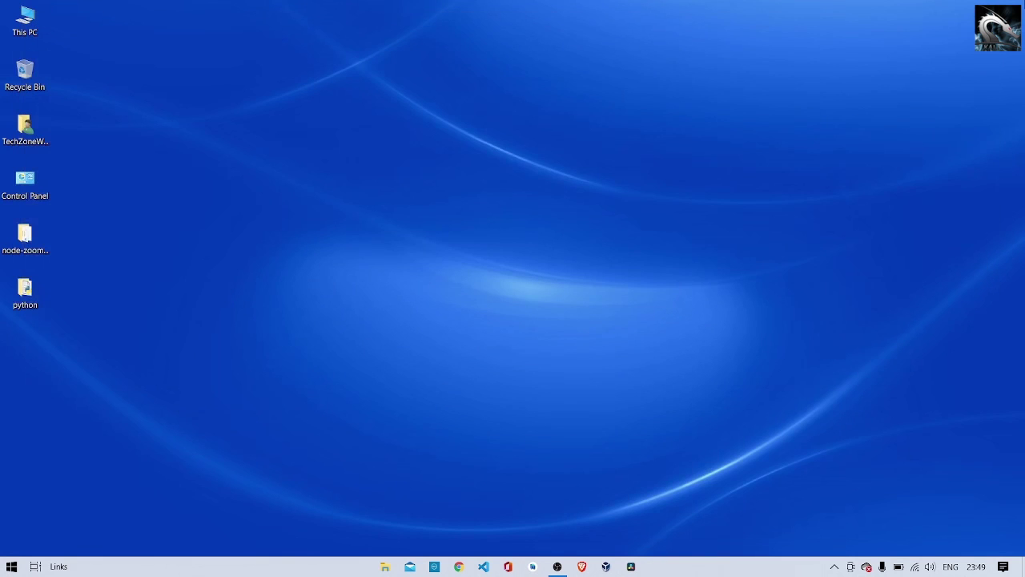
- Refresh the Windows desktop several times
right_click(474, 166)
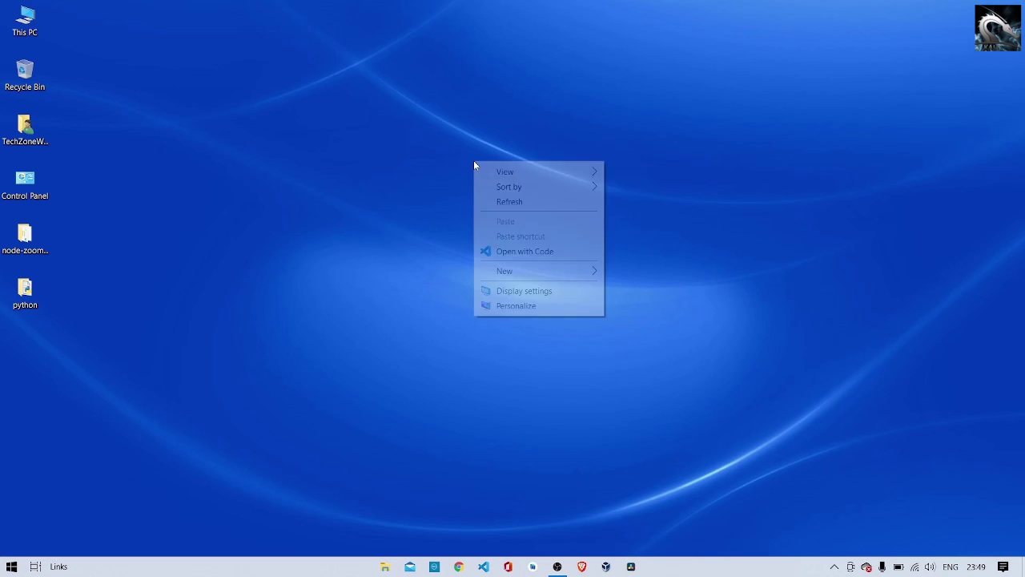
click(510, 202)
right_click(510, 211)
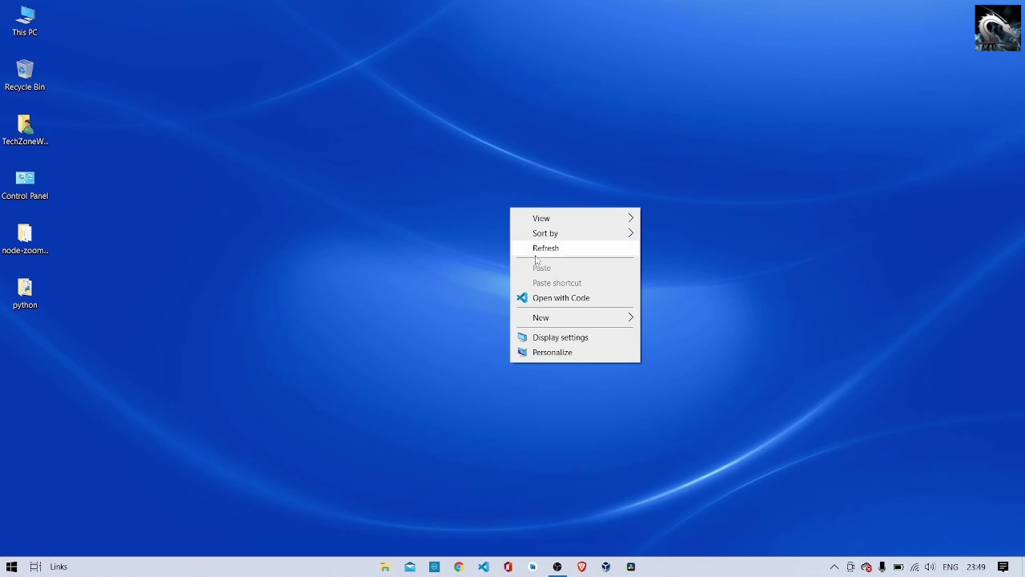
click(542, 247)
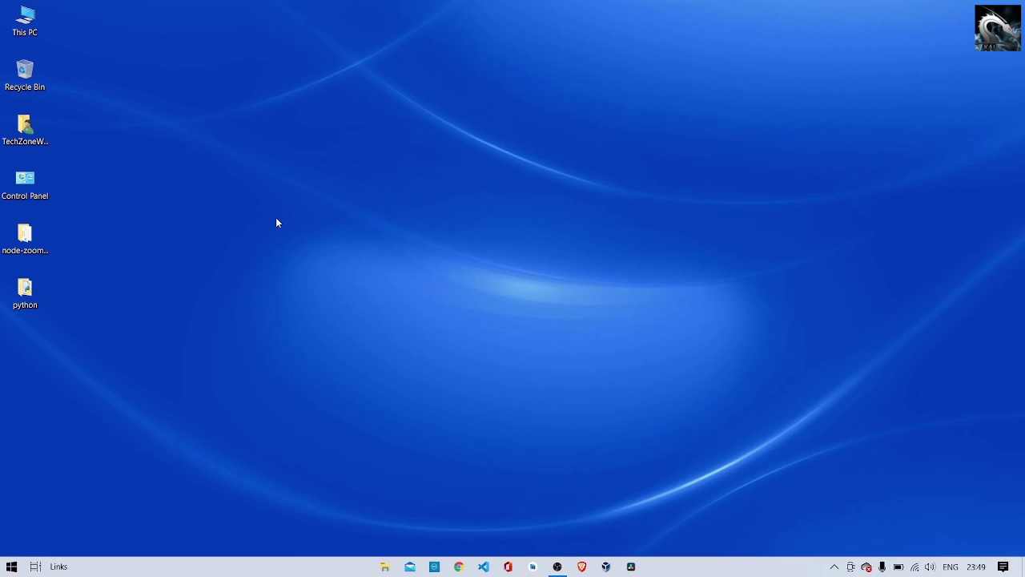
right_click(276, 222)
click(304, 256)
- Choose Restart in the Shut Down Windows dialog and cancel without restarting the computer
key(alt+F4)
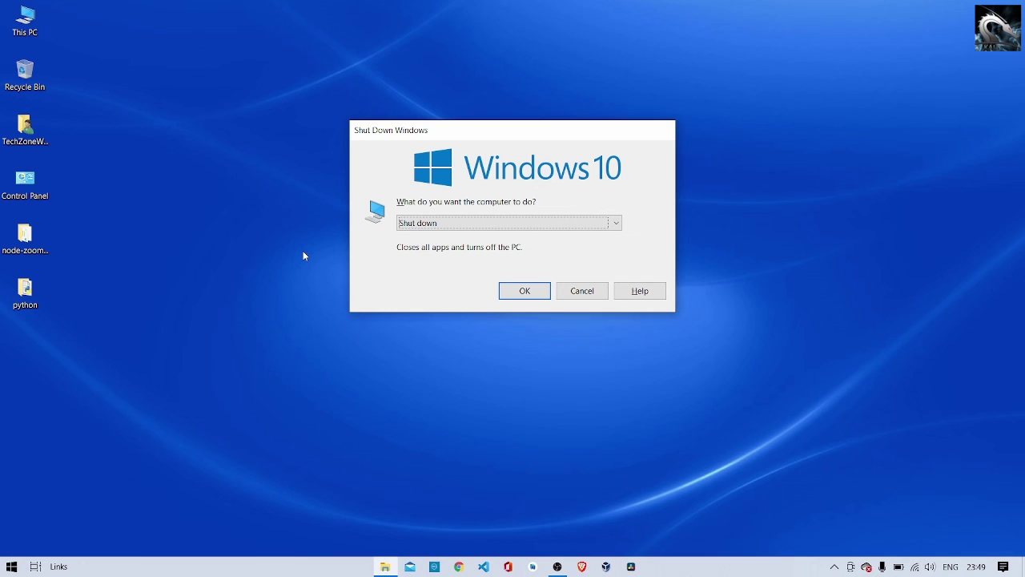
key(Down)
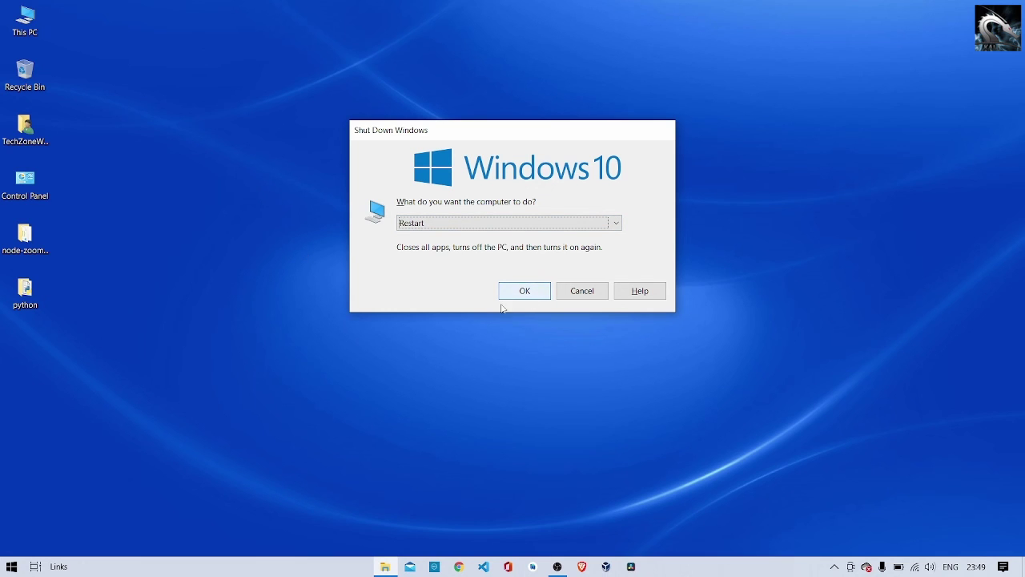
key(Escape)
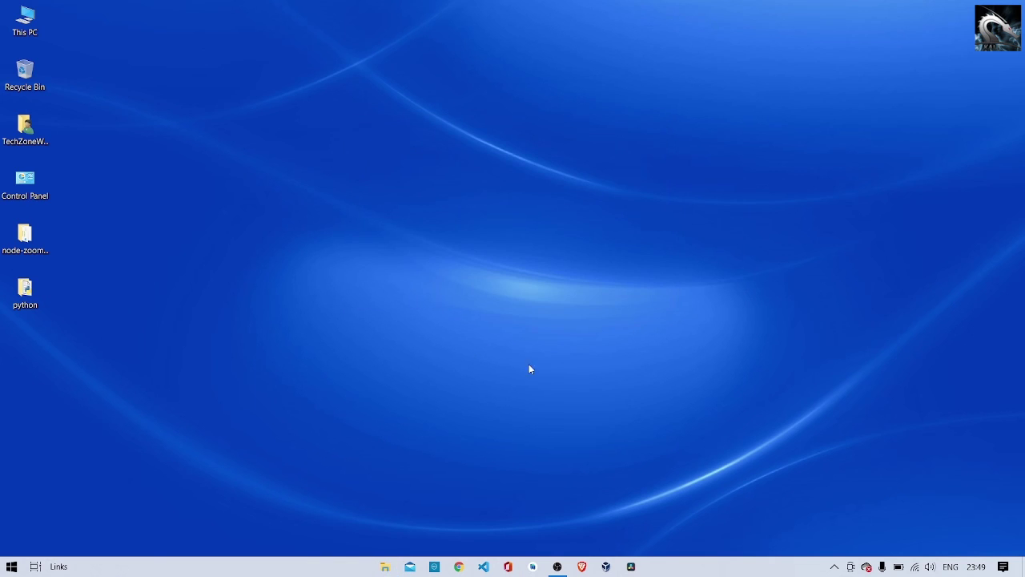